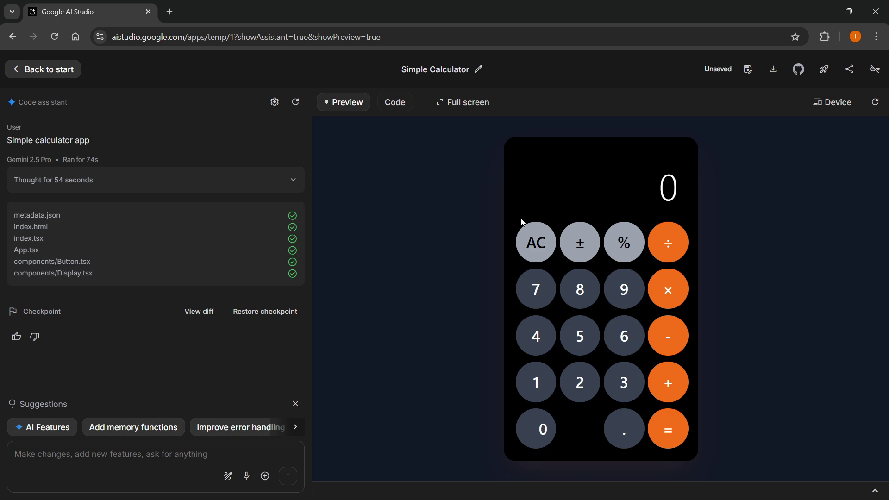
From the Deploy app dialog, create a new Cloud project named 'Calculator'.
{"action": "left_click", "coordinate": [825, 72]}
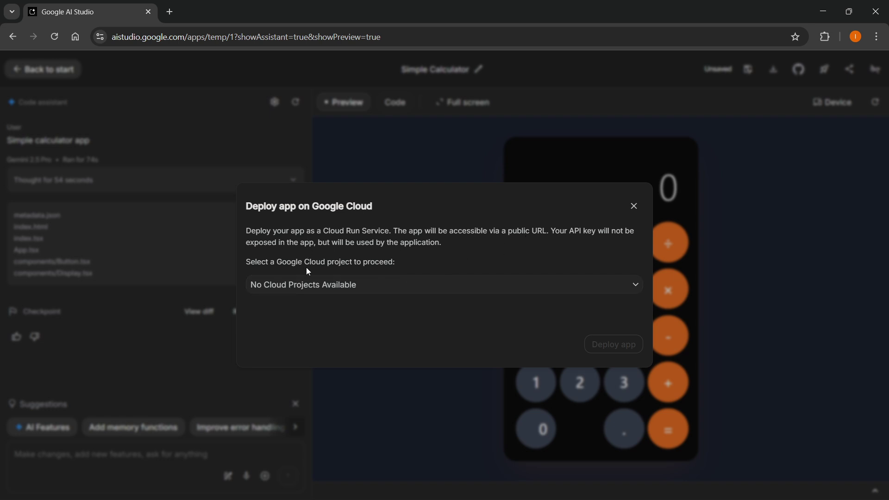
{"action": "left_click", "coordinate": [338, 285]}
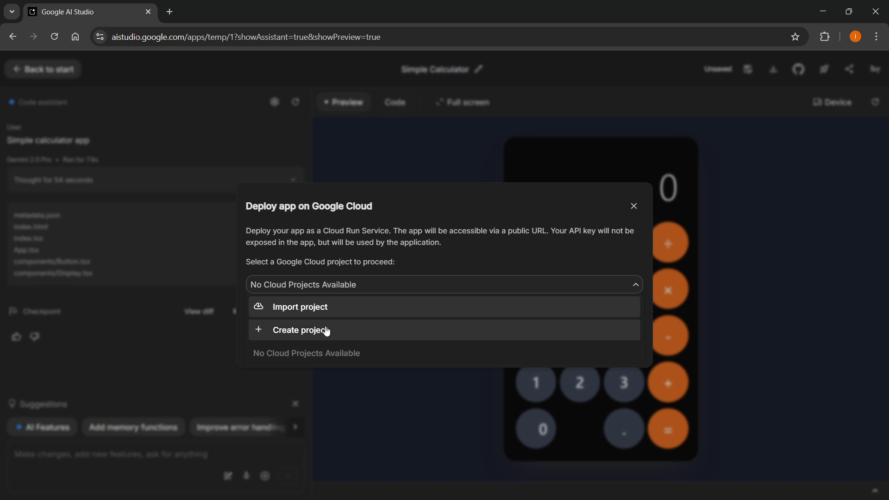
{"action": "left_click", "coordinate": [309, 332]}
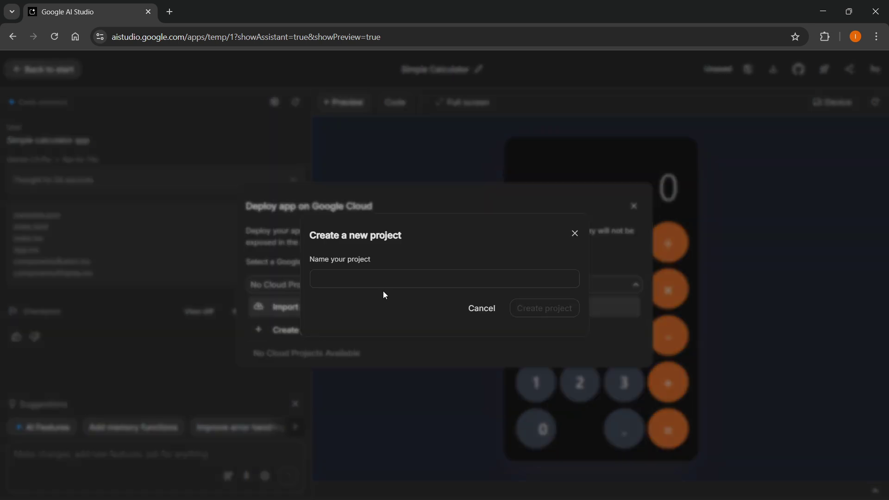
{"action": "left_click", "coordinate": [389, 278]}
{"action": "type", "text": "Calculator"}
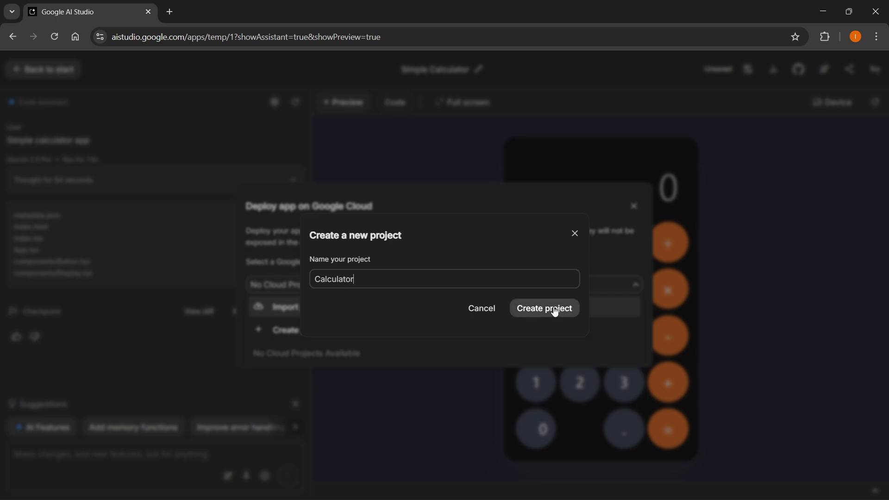
{"action": "left_click", "coordinate": [545, 307]}
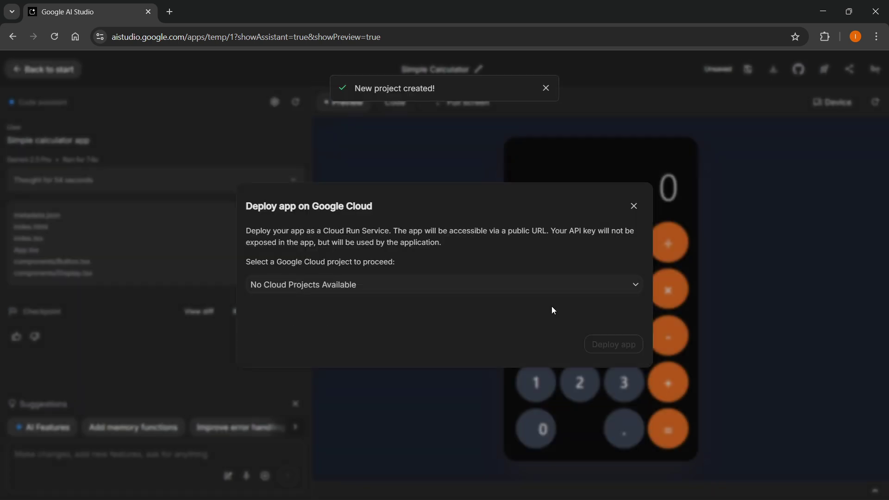
Select the new 'Calculator' project as the deployment project.
{"action": "left_click", "coordinate": [414, 284]}
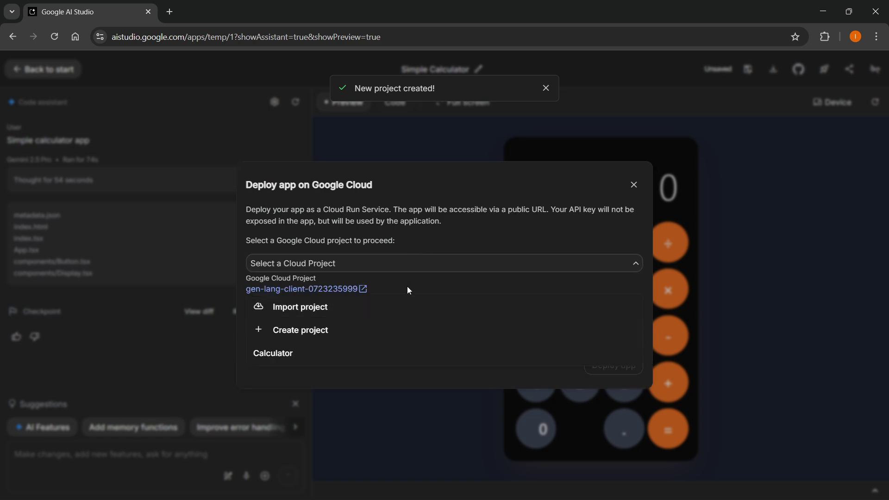
{"action": "left_click", "coordinate": [281, 354]}
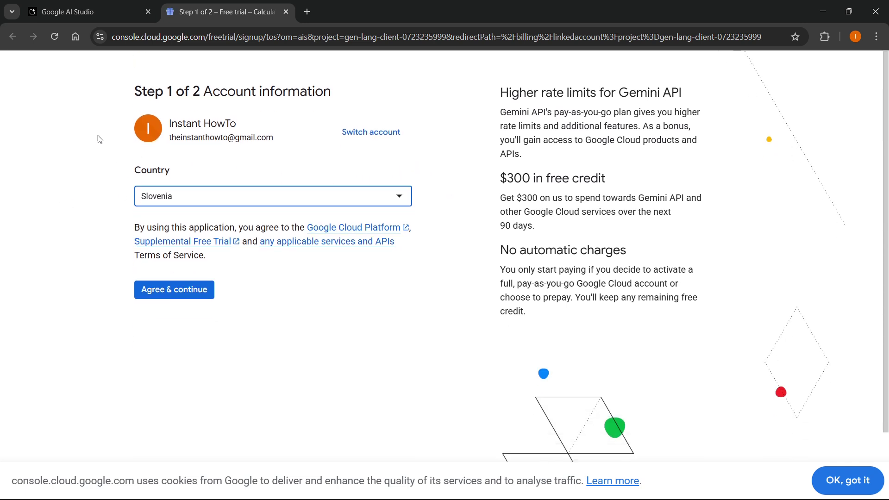
{"action": "scroll", "coordinate": [60, 200], "scroll_direction": "down", "scroll_amount": 1}
{"action": "scroll", "coordinate": [56, 174], "scroll_direction": "up", "scroll_amount": 1}
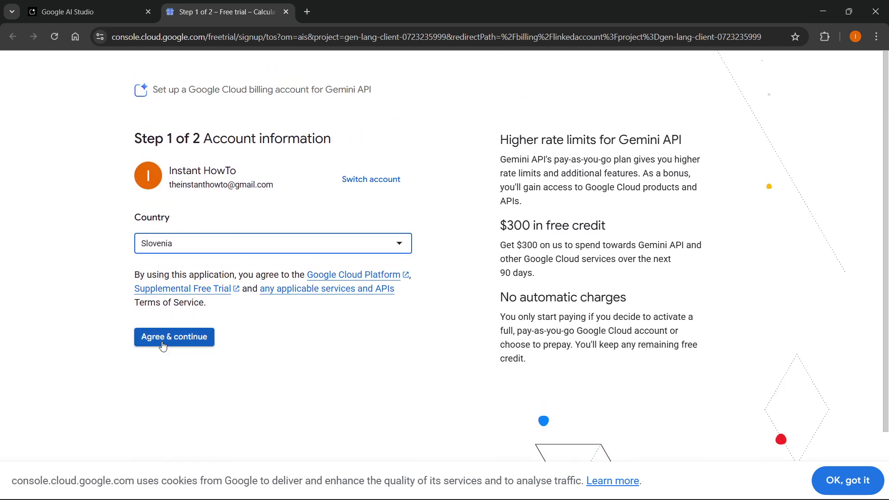
Accept the free-trial terms with Slovenia as the country and continue.
{"action": "left_click", "coordinate": [165, 337]}
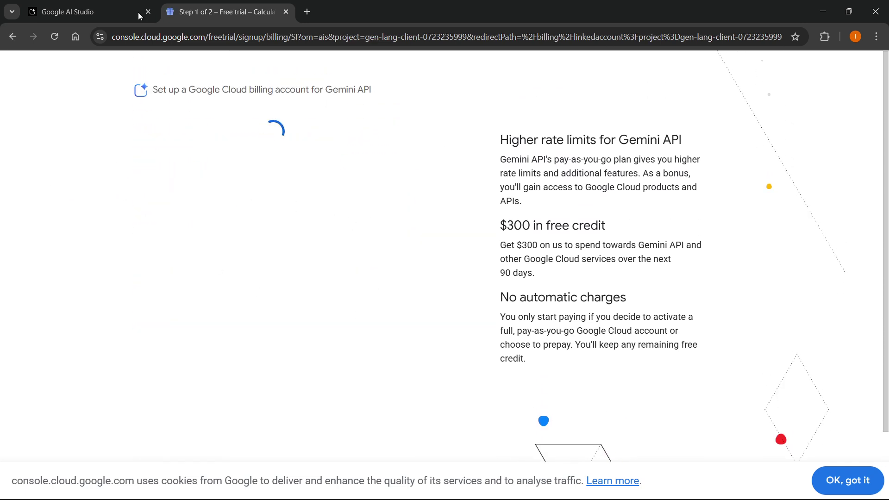
Return to the Google AI Studio deploy dialog for the Calculator project.
{"action": "left_click", "coordinate": [70, 12]}
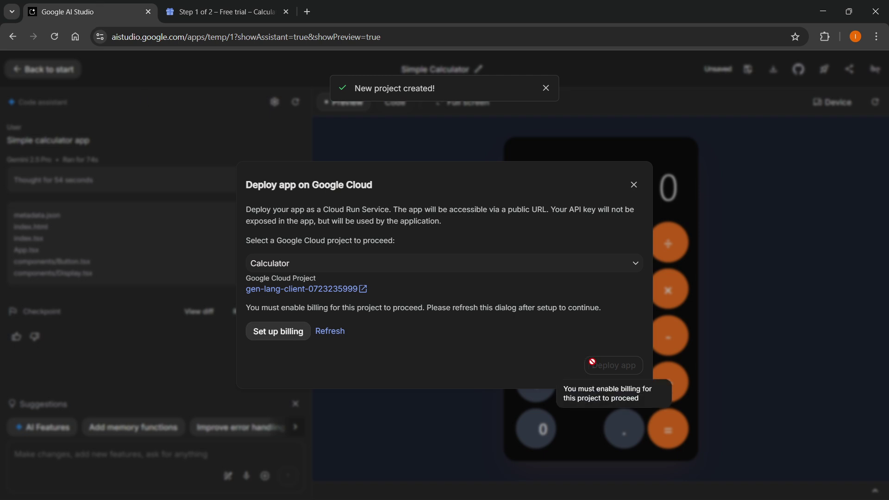